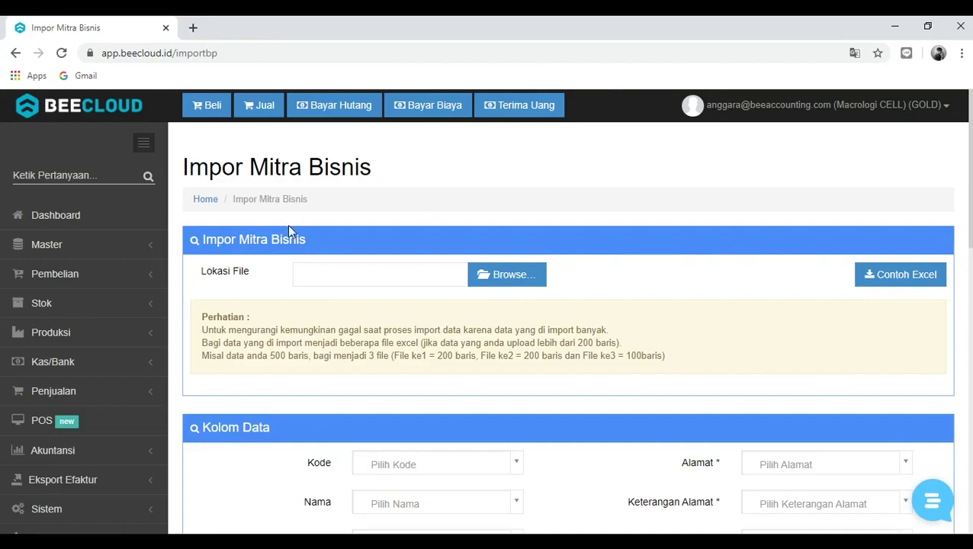
Expand the Impor Data section under Sistem in the navigation.
click(111, 505)
click(104, 445)
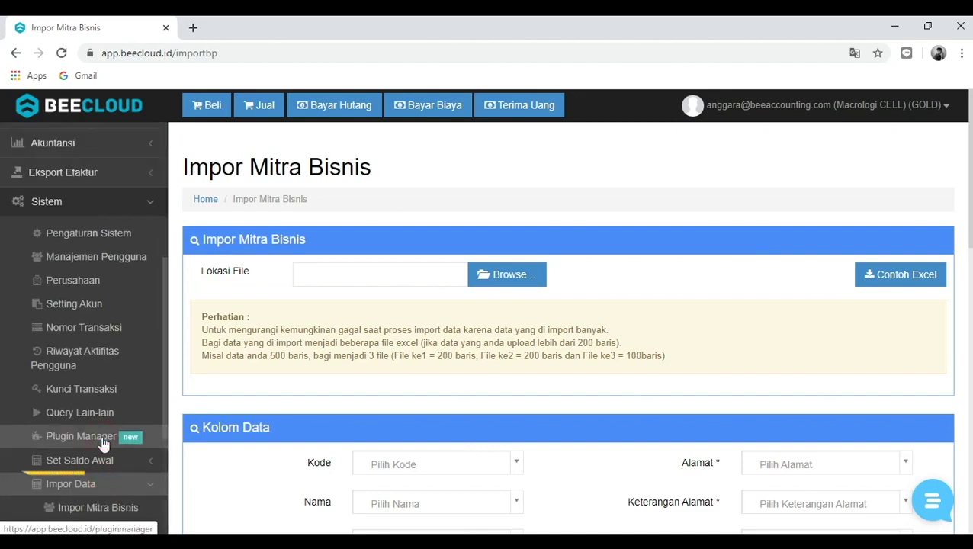
click(496, 202)
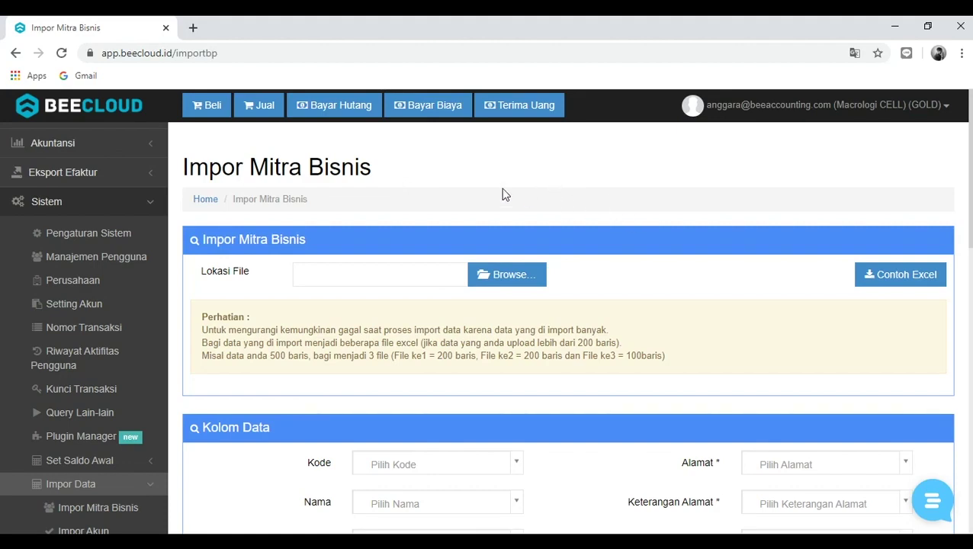
Download the sample Excel file for the business partner import and open the bp workbook in Excel.
click(900, 283)
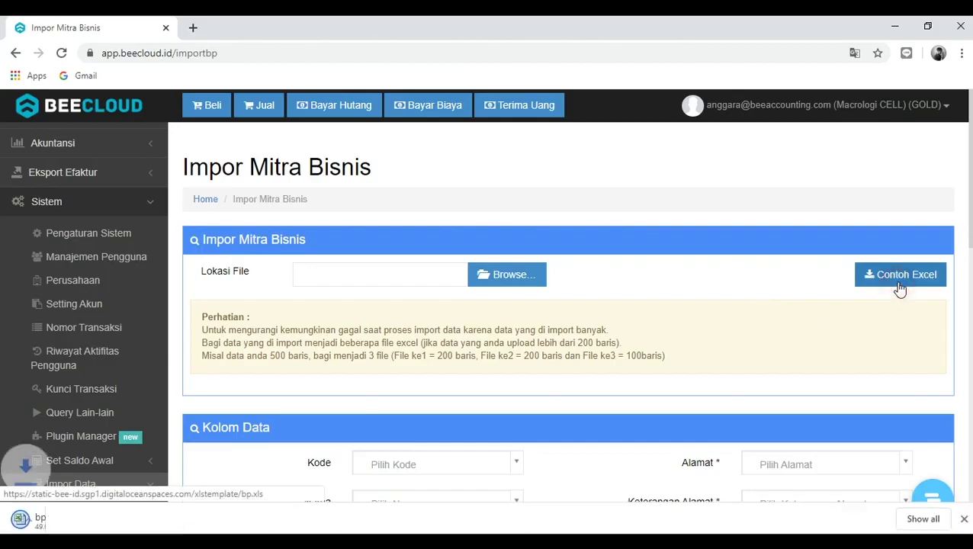
scroll(136, 497, up, 5)
click(98, 520)
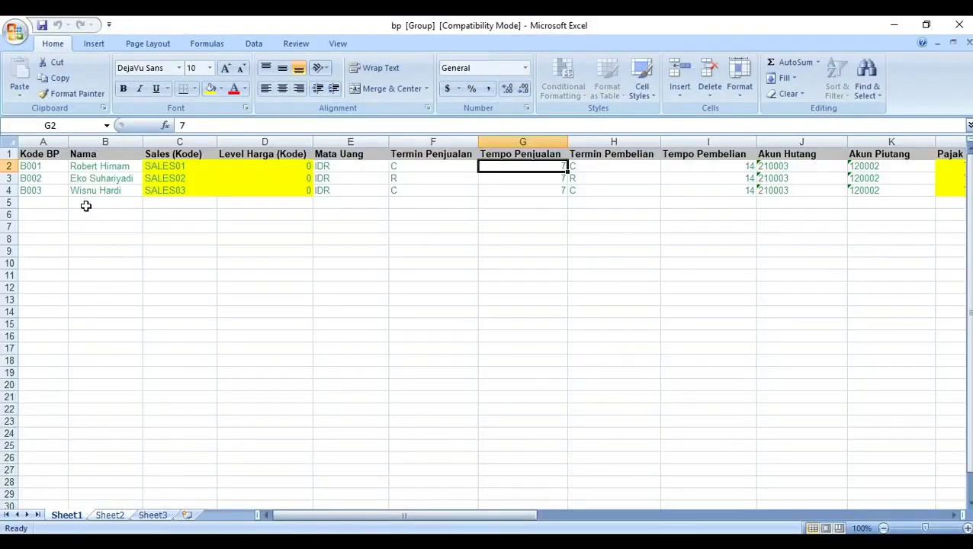
Examine the Nama, Sales, Level Harga, Mata Uang and Termin Penjualan columns of the sample workbook.
click(98, 212)
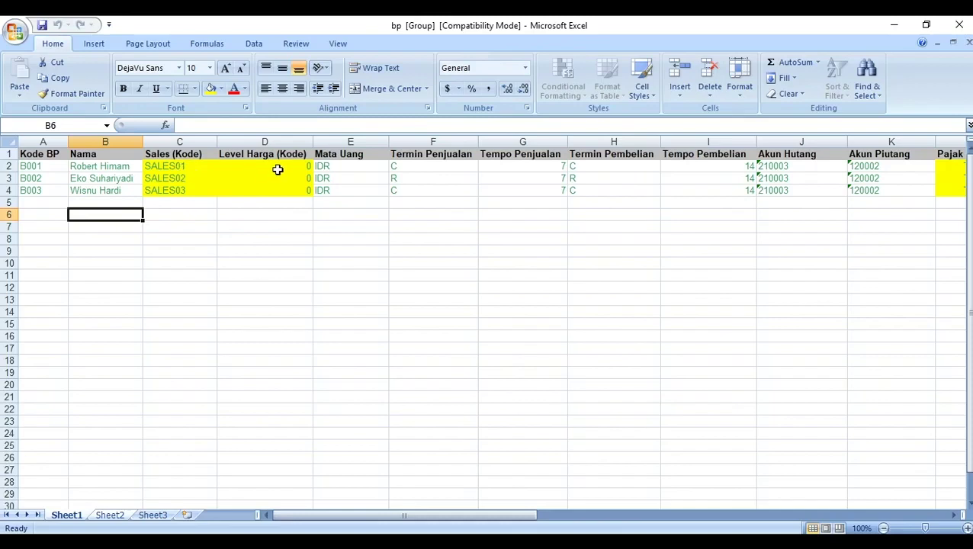
drag(187, 165, 267, 190)
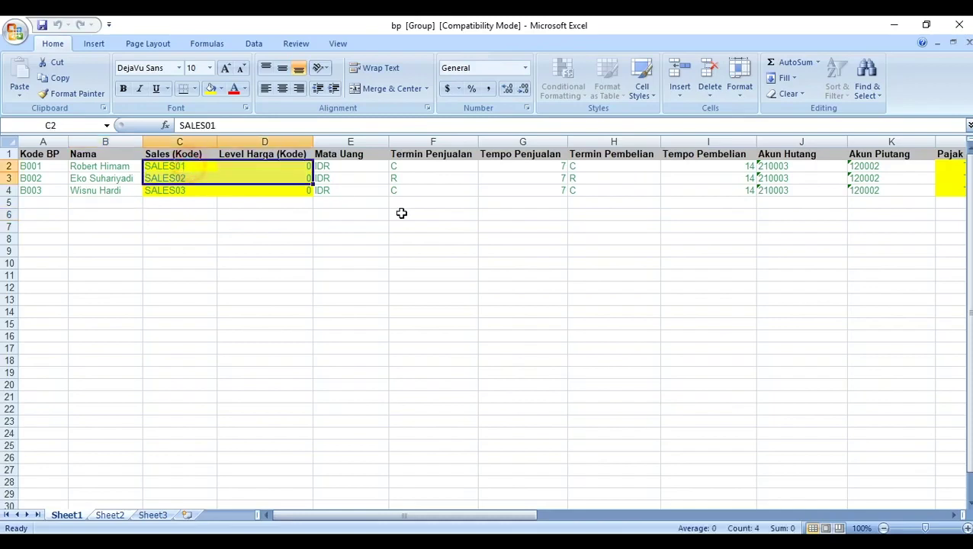
click(399, 215)
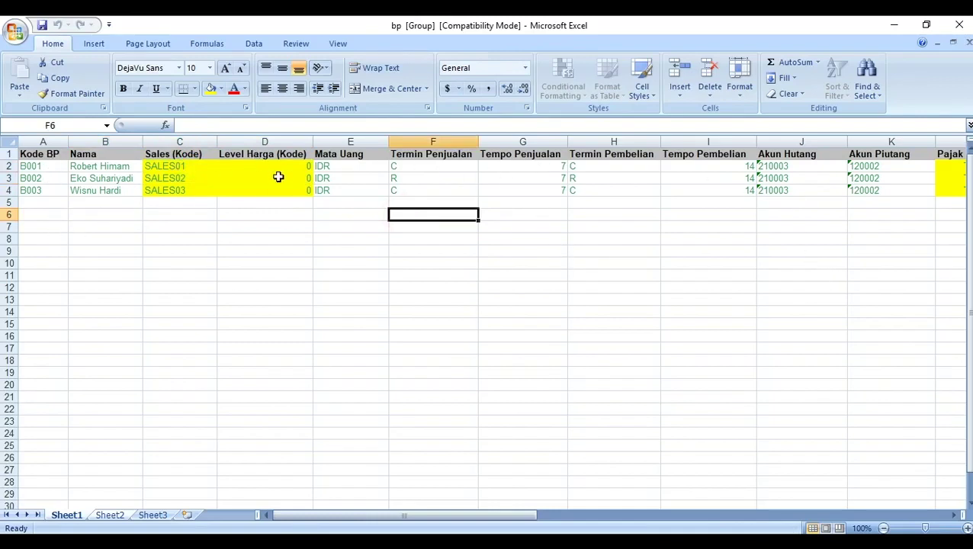
click(366, 156)
click(349, 176)
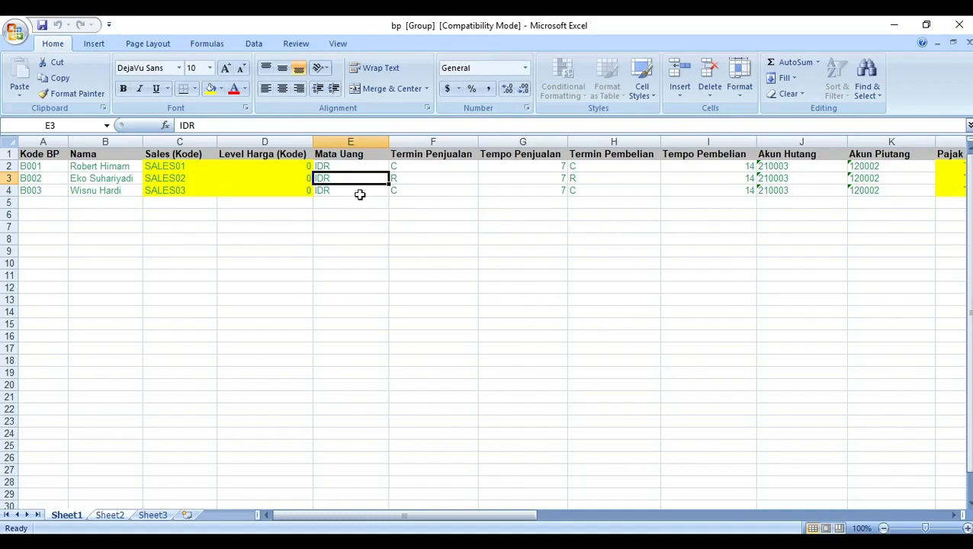
click(427, 168)
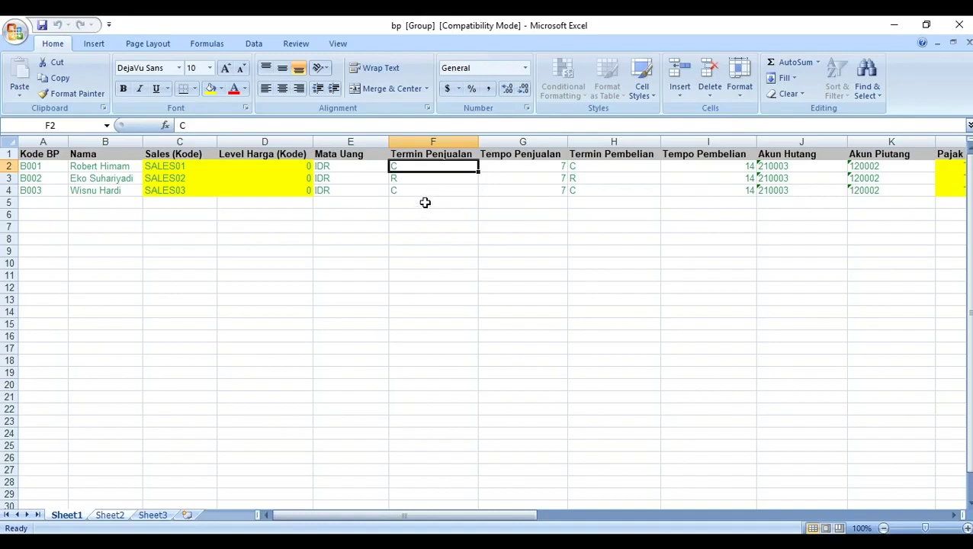
click(106, 166)
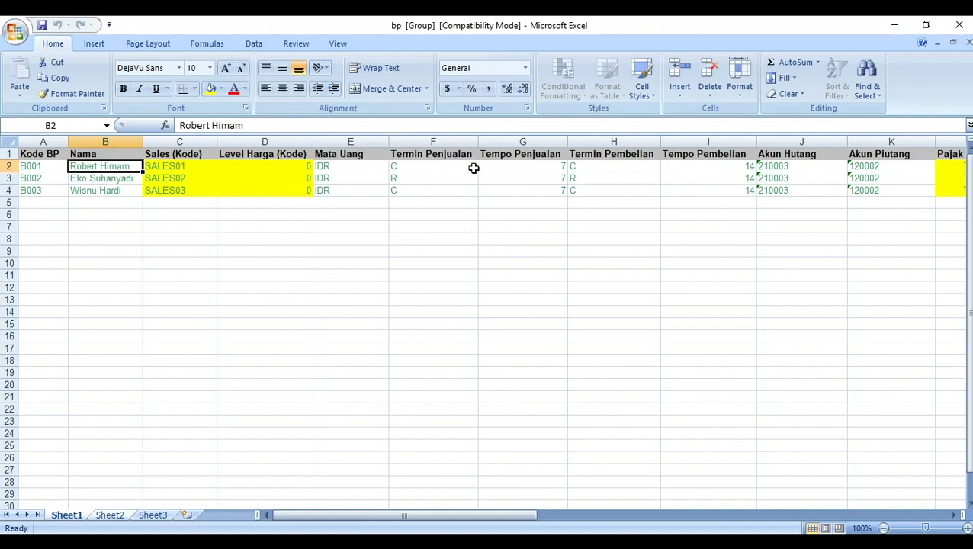
click(407, 166)
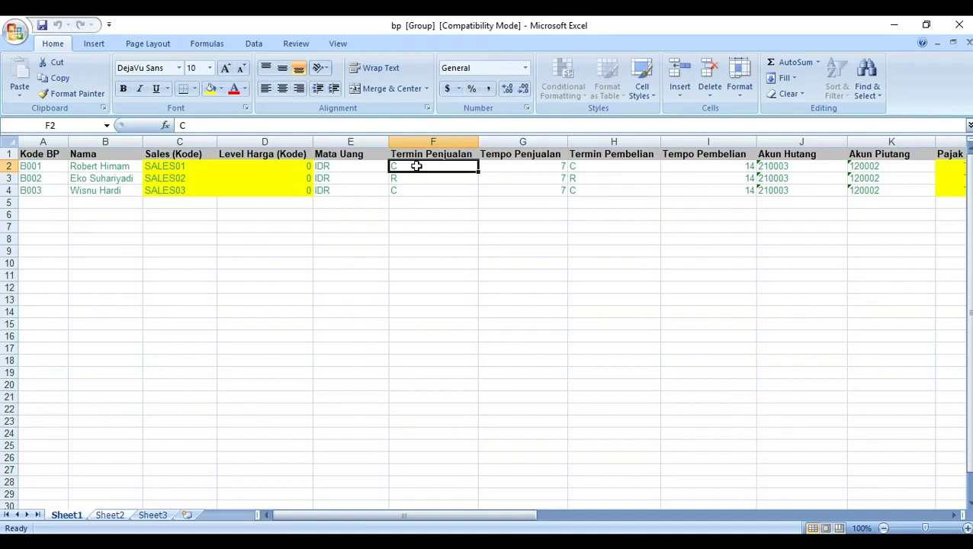
click(412, 179)
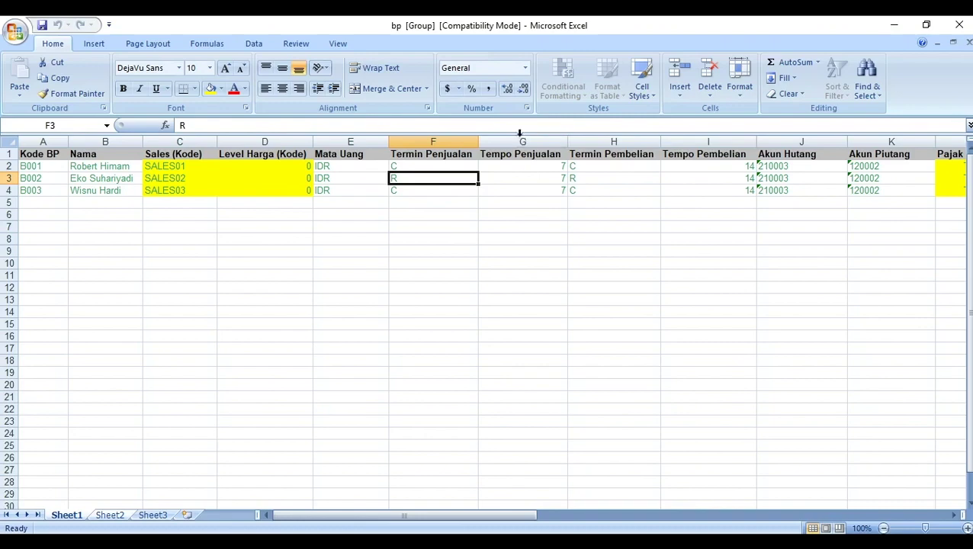
Examine the Tempo Penjualan, Termin Pembelian, Tempo Pembelian and Akun Hutang columns of the sample workbook.
click(523, 165)
click(532, 189)
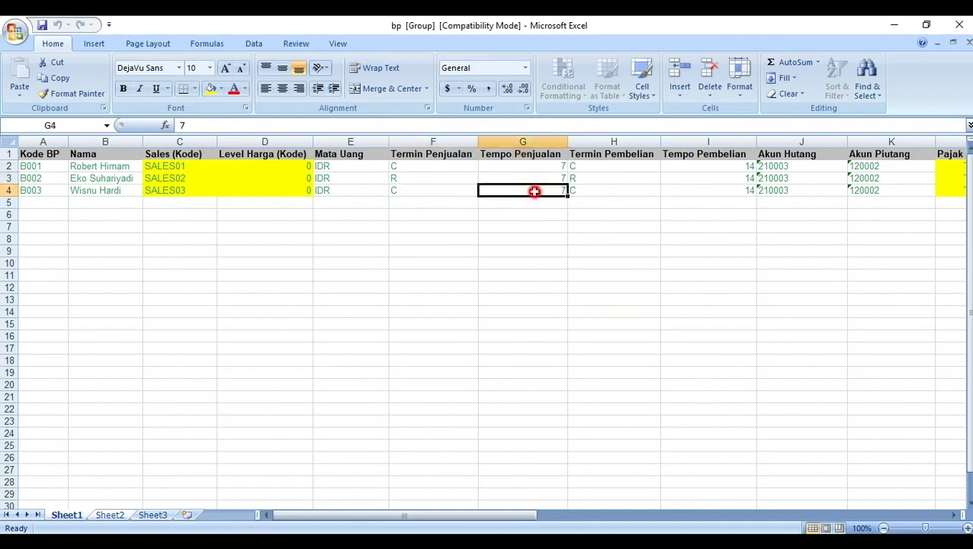
click(526, 166)
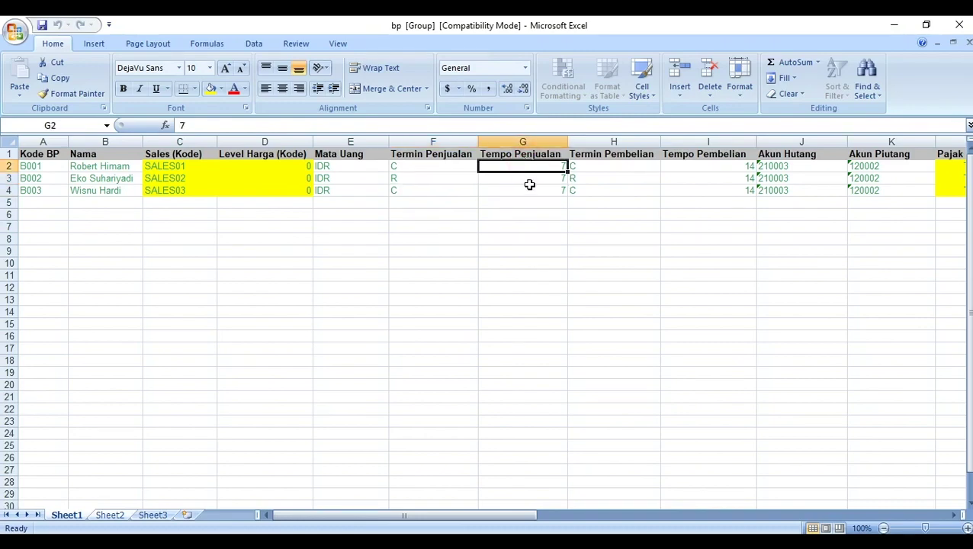
click(529, 189)
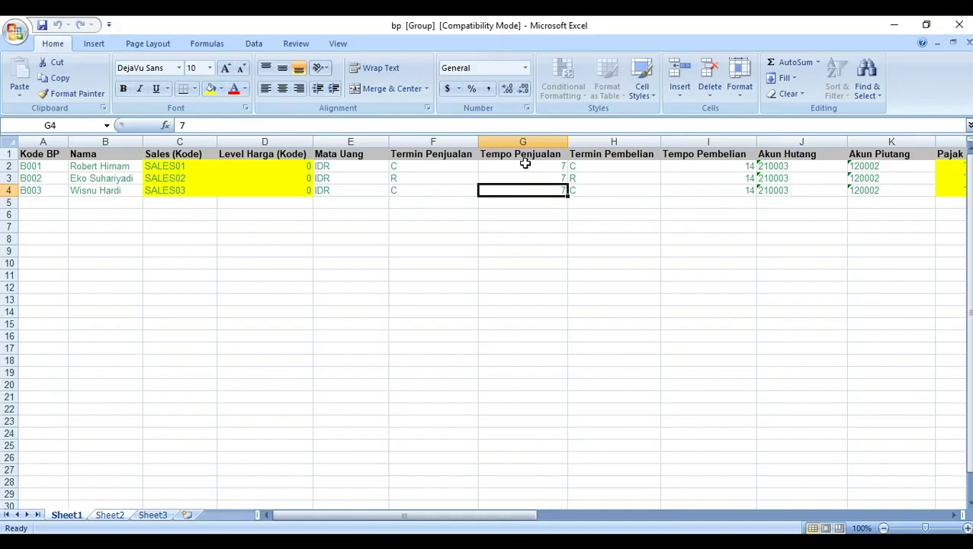
click(533, 167)
click(537, 180)
click(615, 166)
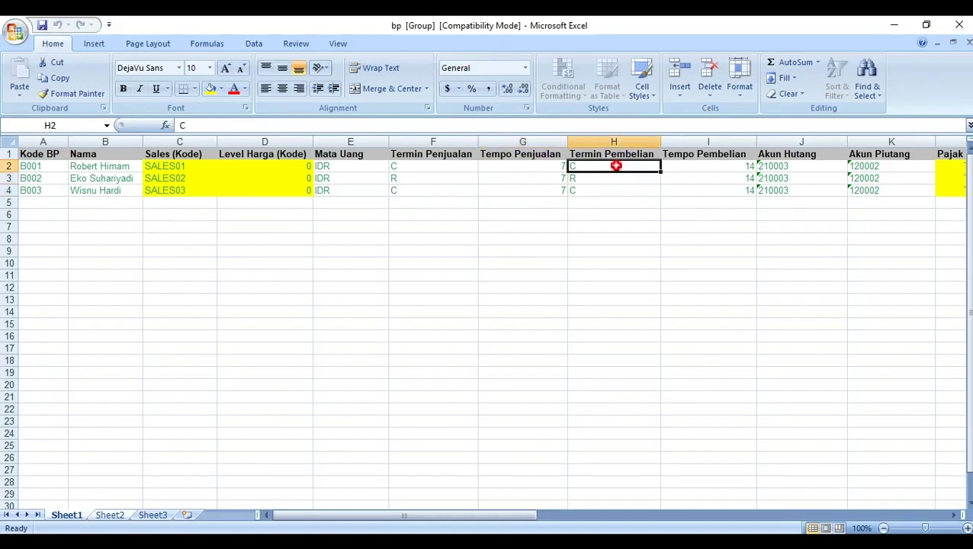
click(734, 167)
click(719, 182)
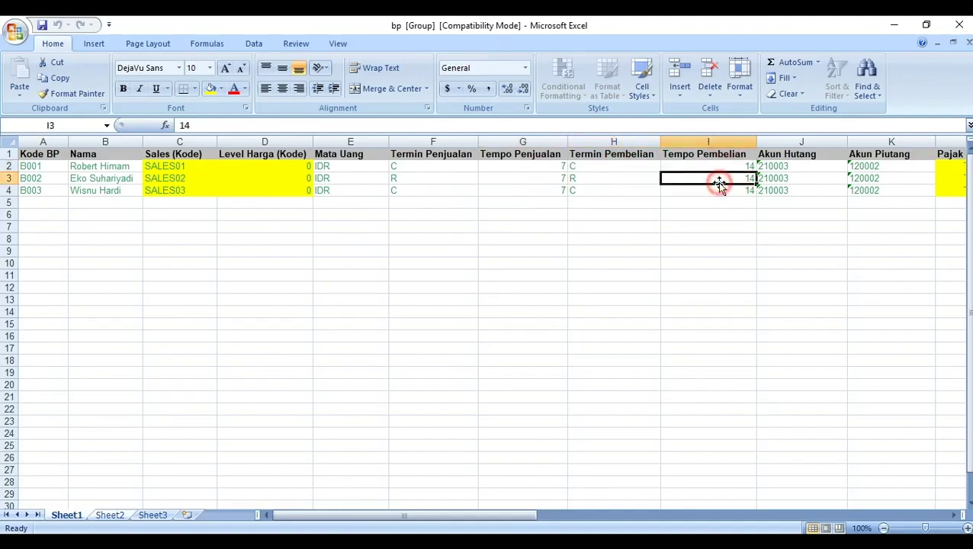
drag(381, 517, 430, 516)
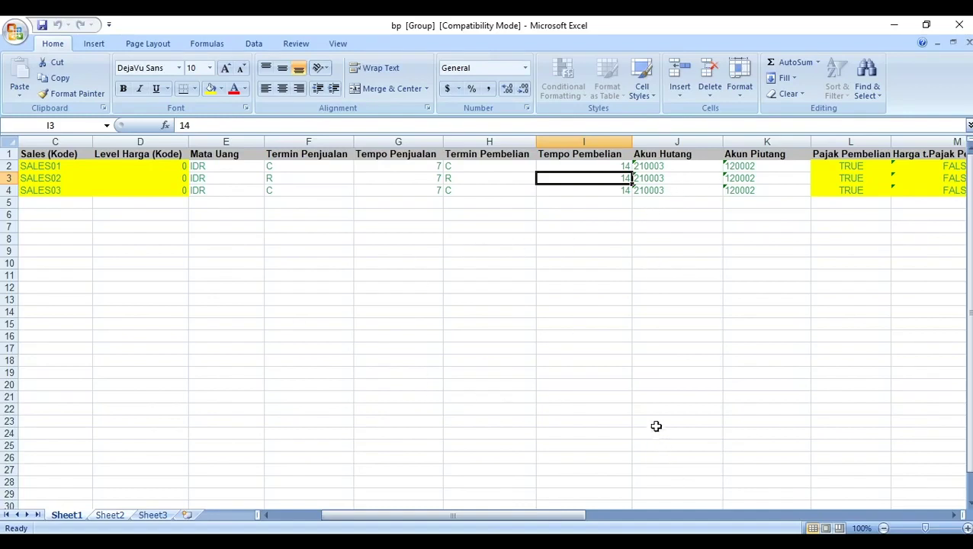
click(662, 165)
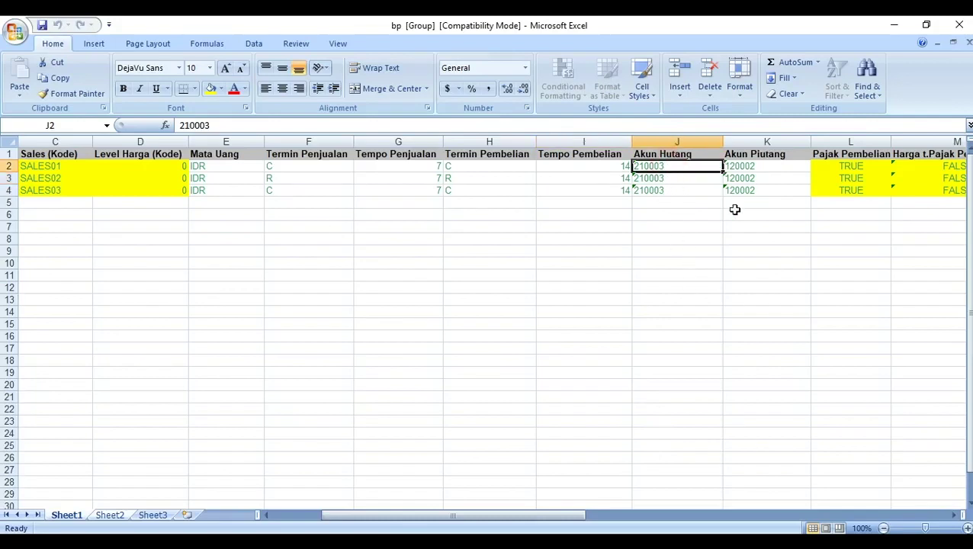
drag(575, 516, 458, 495)
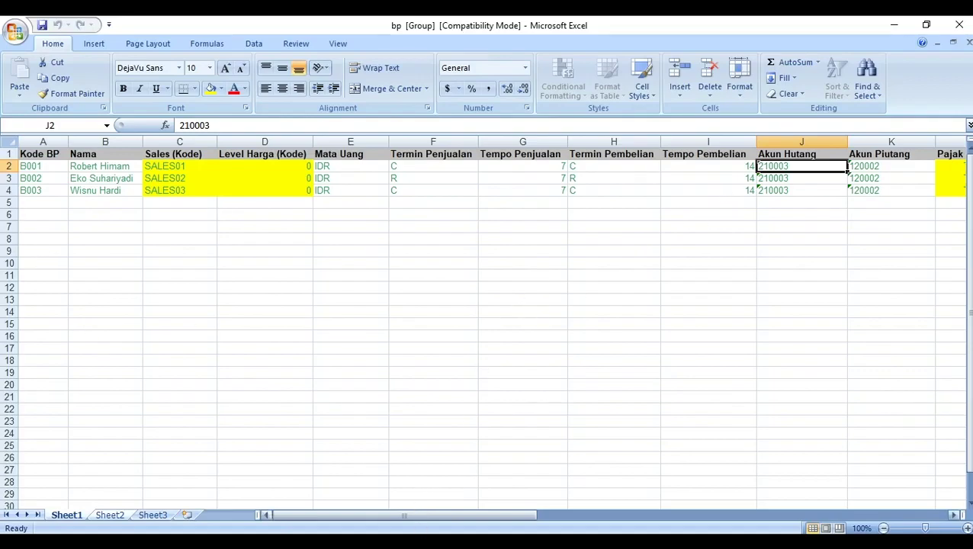
Switch back to Beecloud in the browser and load the bp file from the DATA folder as the import file.
key(alt+Tab)
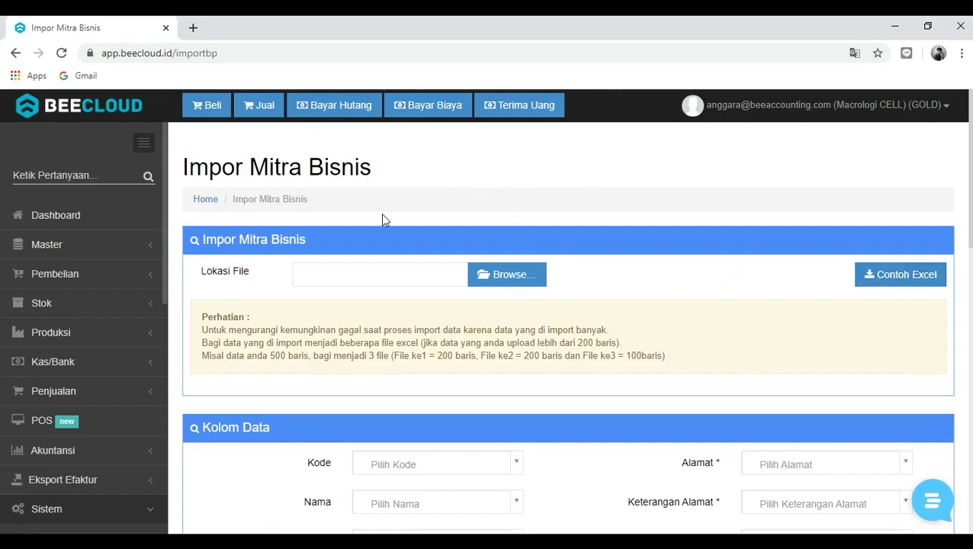
click(501, 272)
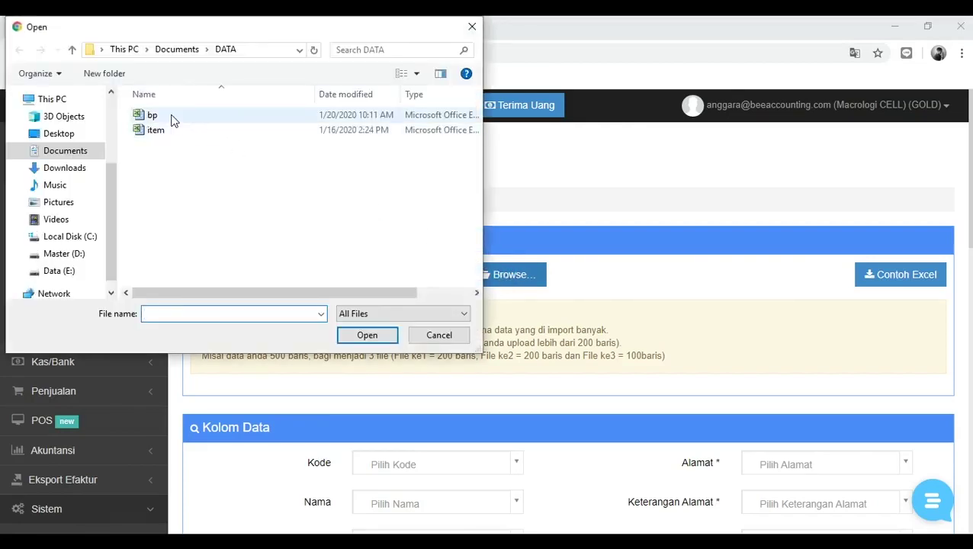
click(223, 116)
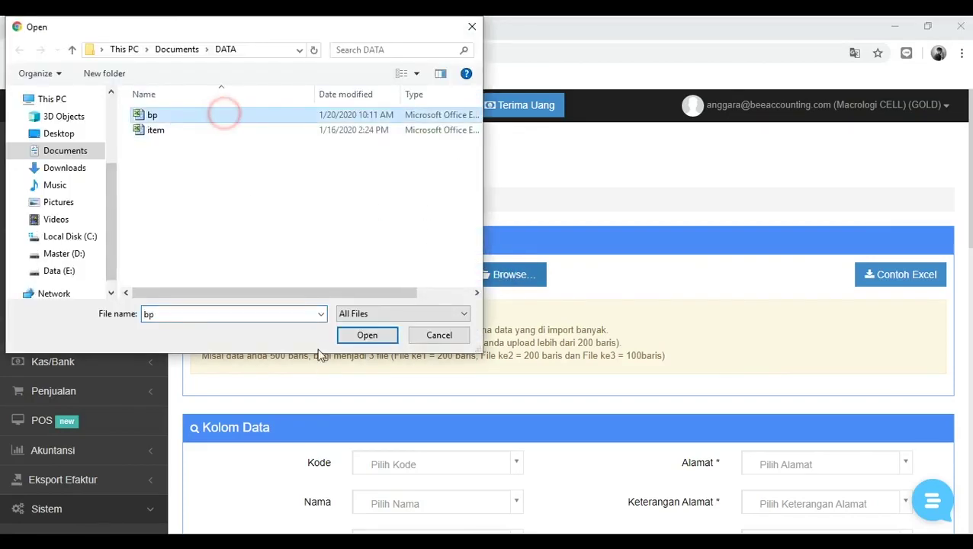
click(366, 343)
Map the Kode field to the Kode BP column and the Nama field to the Nama column in Kolom Data.
scroll(494, 338, down, 1)
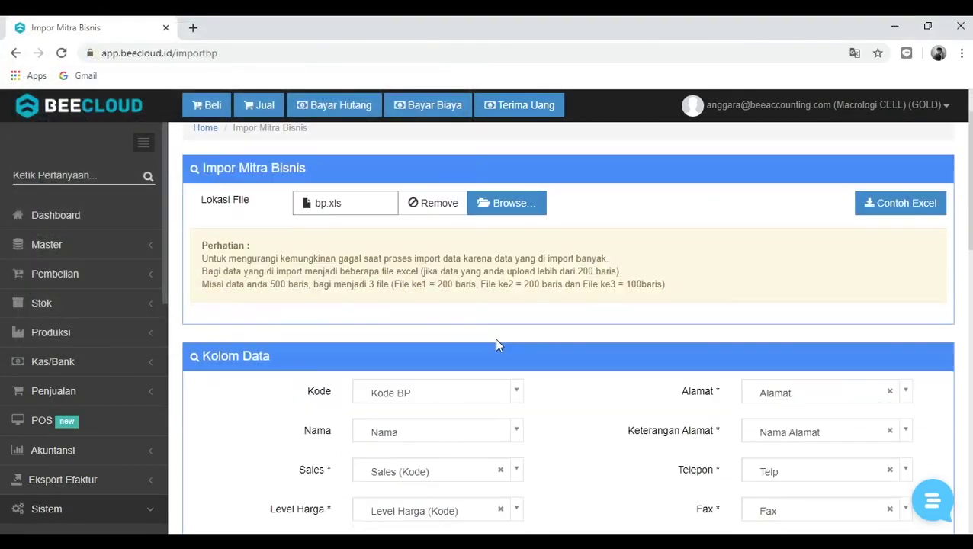
scroll(588, 320, down, 1)
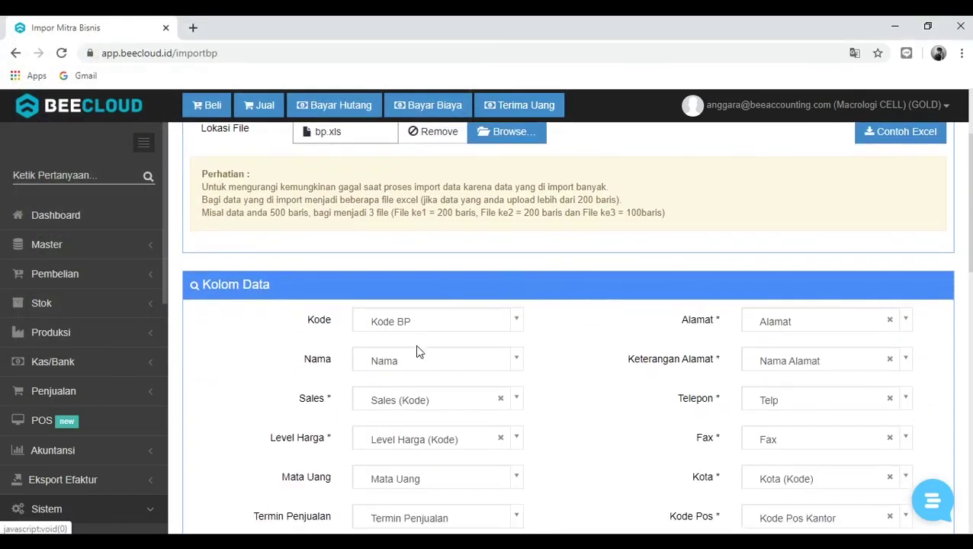
scroll(327, 313, down, 1)
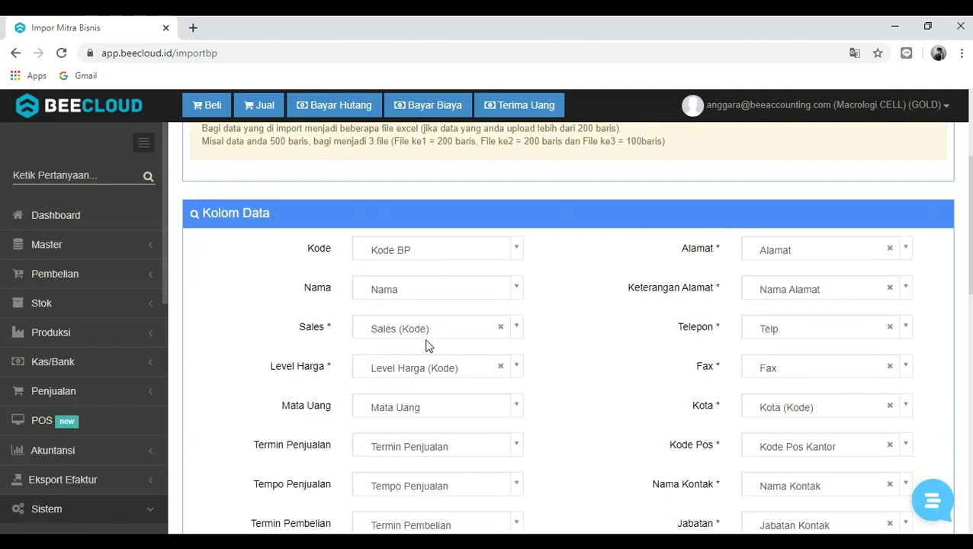
click(402, 246)
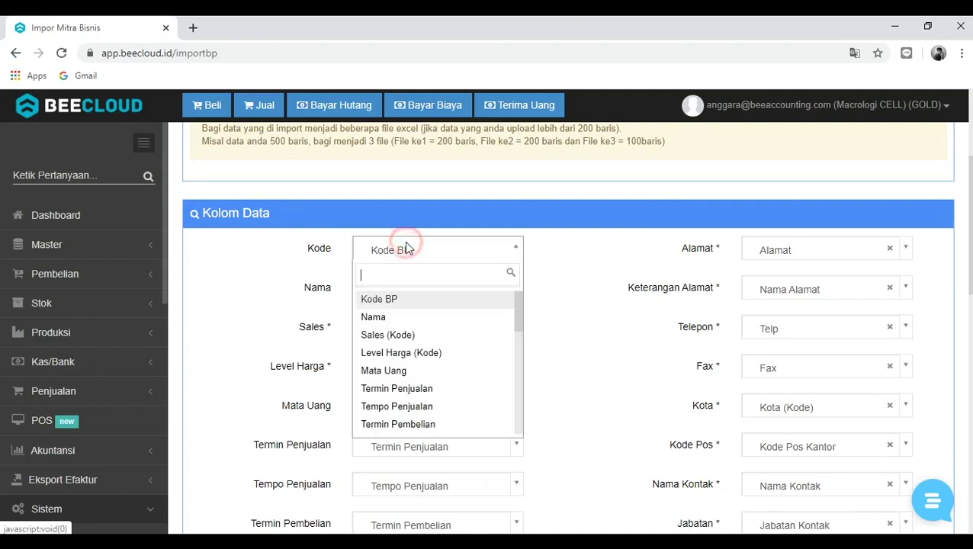
click(386, 298)
click(426, 290)
click(369, 356)
Clear the column mappings of the optional Sales, Level Harga, Akun Hutang and Akun Piutang fields.
scroll(582, 310, down, 1)
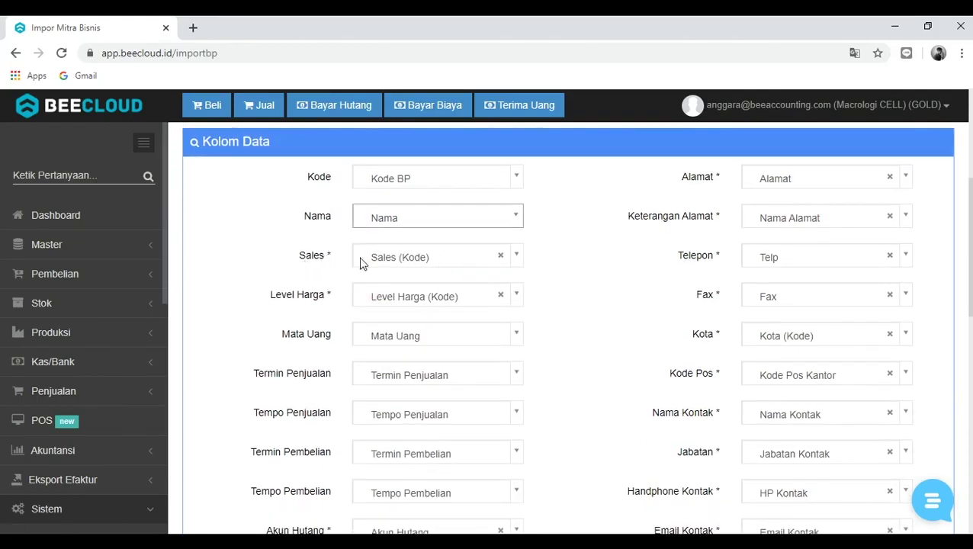
click(500, 255)
click(500, 296)
scroll(582, 264, down, 2)
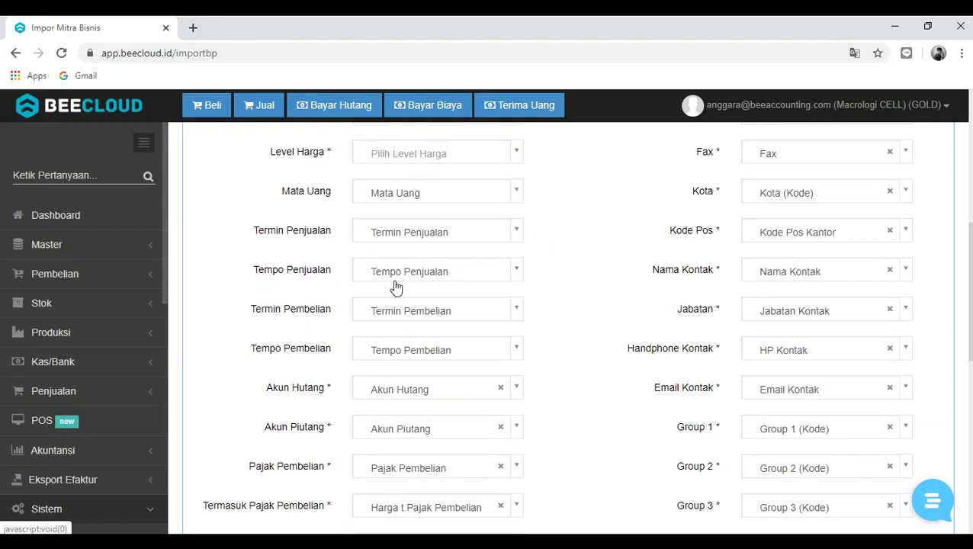
scroll(510, 282, down, 1)
click(500, 317)
click(500, 356)
Clear the mappings of Pajak Pembelian, Termasuk Pajak Pembelian, Pajak Penjualan and Termasuk Pajak Penjualan.
scroll(549, 321, down, 2)
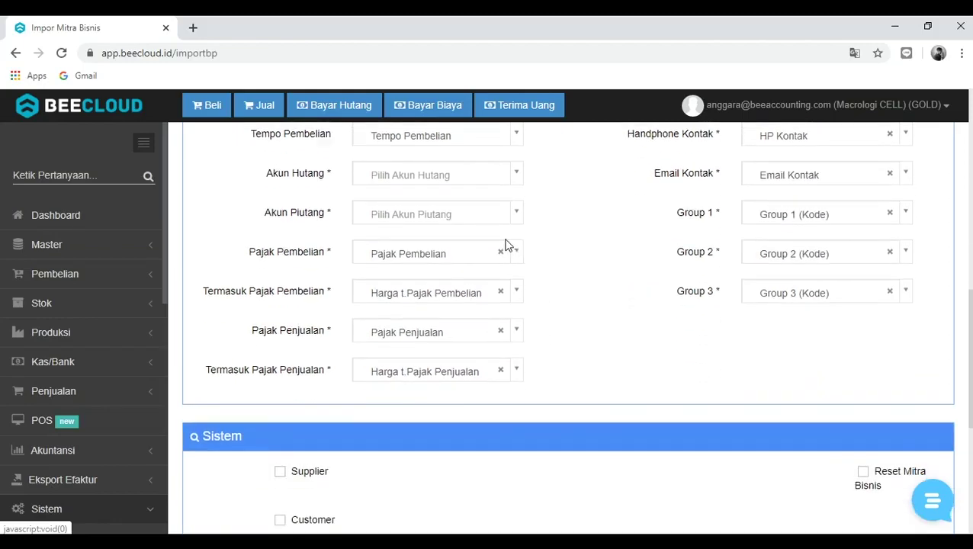
click(500, 252)
click(499, 332)
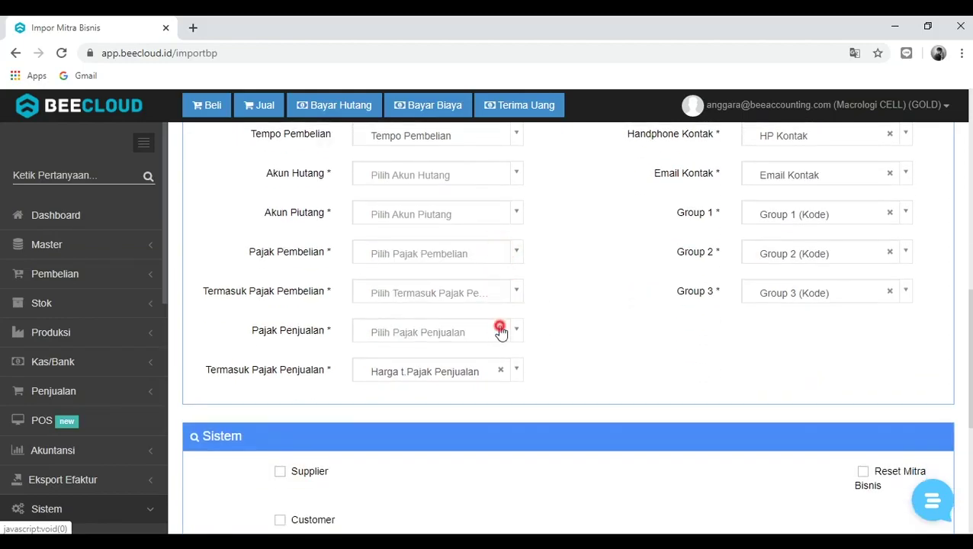
click(500, 370)
Clear the optional address, contact and group column mappings, from Alamat through Group 3.
scroll(557, 290, up, 3)
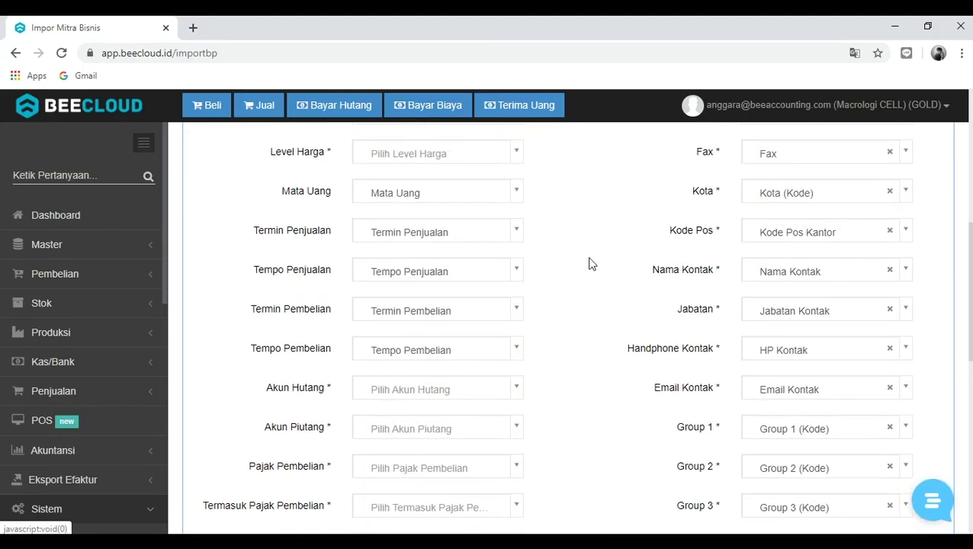
scroll(590, 263, up, 3)
click(889, 251)
click(889, 288)
scroll(889, 283, down, 1)
click(889, 257)
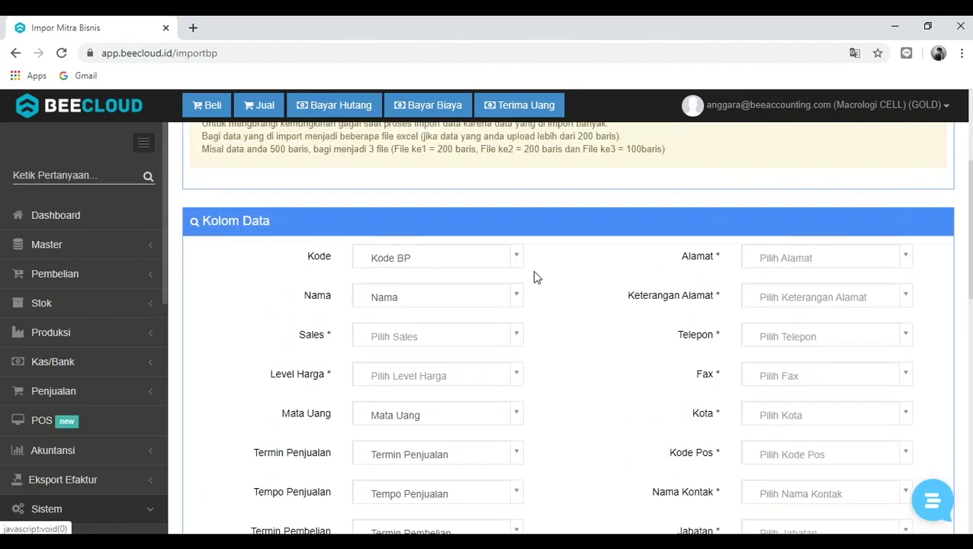
scroll(534, 276, down, 1)
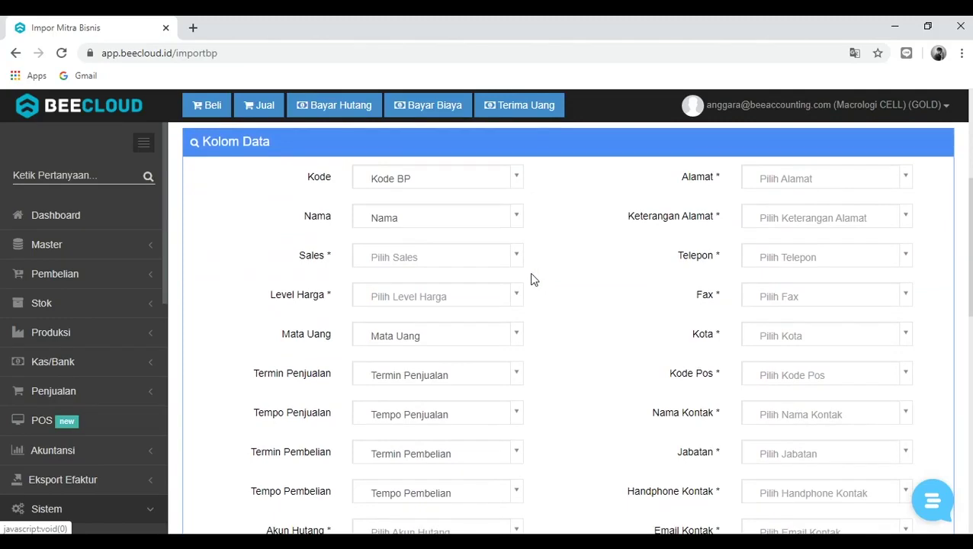
scroll(534, 280, down, 7)
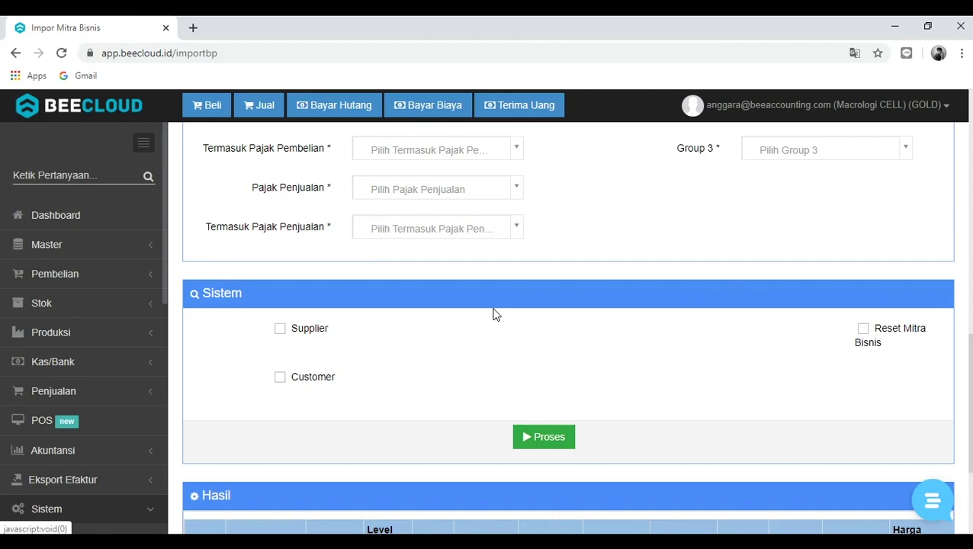
Set the imported business partners to be Customer only in the Sistem section.
scroll(417, 341, up, 8)
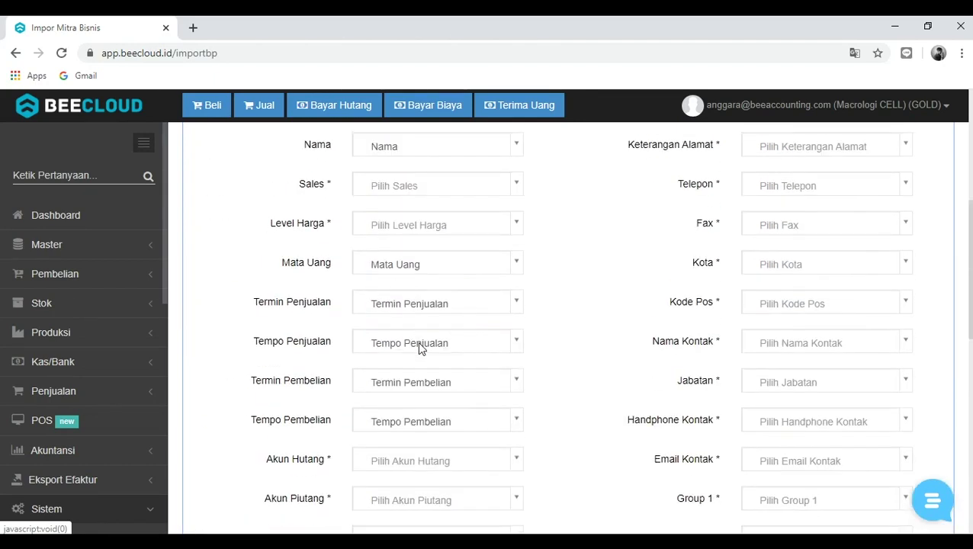
scroll(416, 335, down, 6)
scroll(415, 335, down, 2)
click(309, 328)
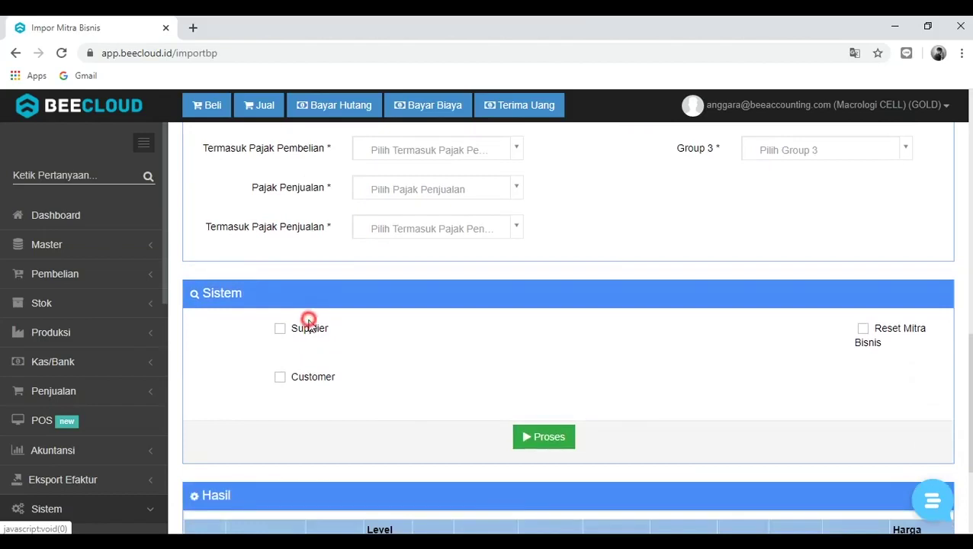
click(280, 333)
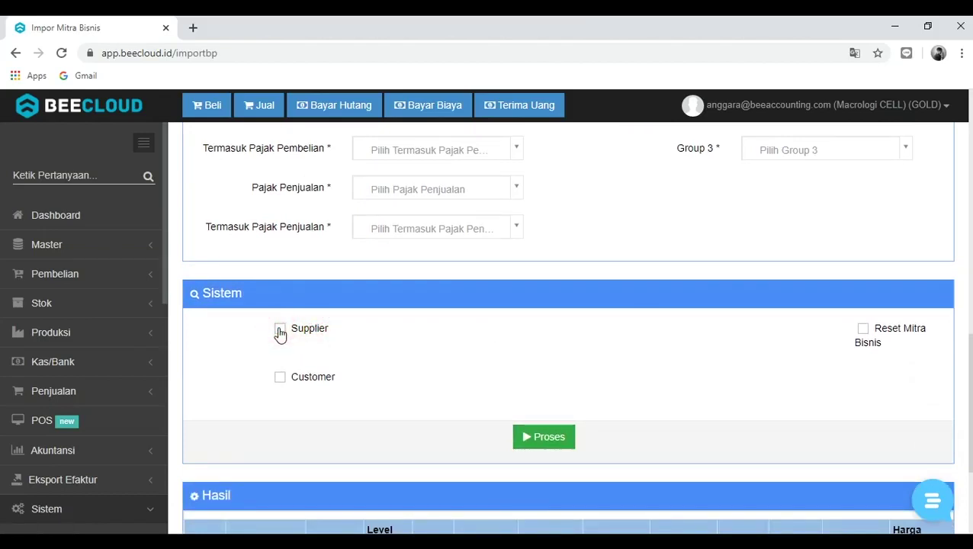
click(301, 379)
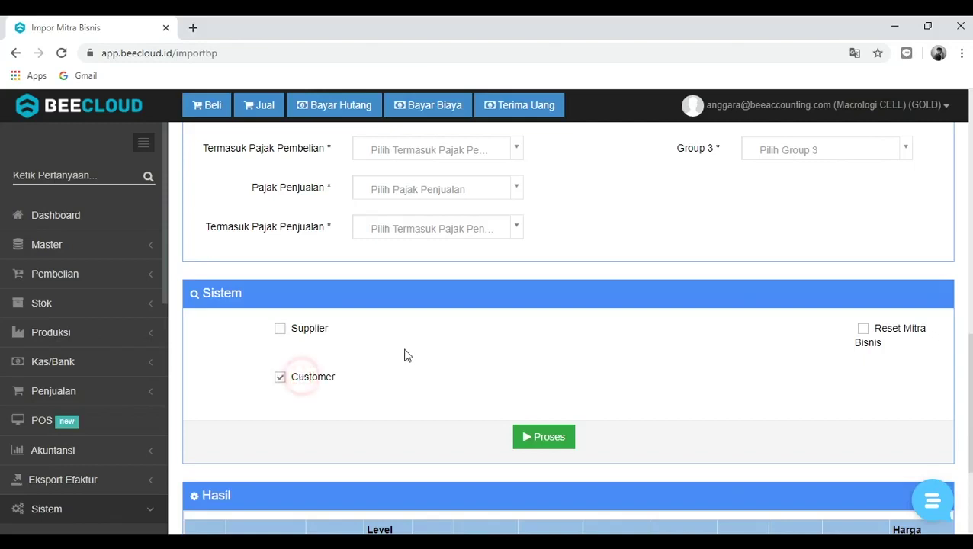
click(397, 349)
click(304, 332)
scroll(417, 342, down, 3)
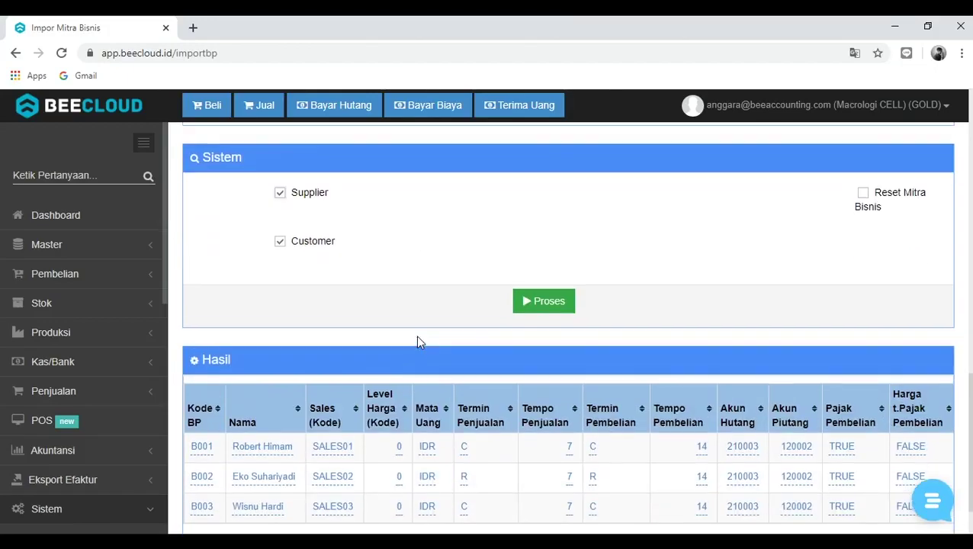
scroll(417, 342, up, 4)
scroll(417, 342, down, 1)
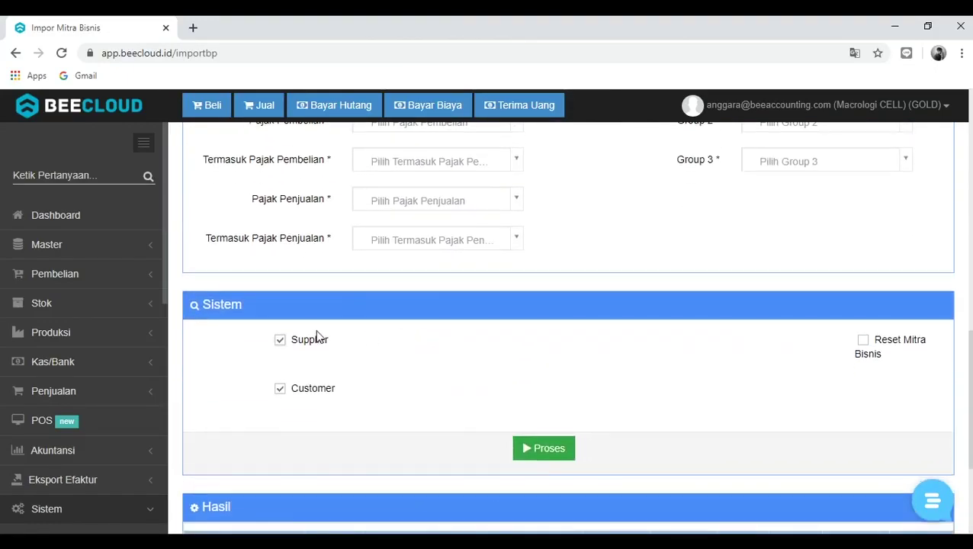
click(280, 341)
Process the business partner import, check the successful and failed row counts, and close the result report.
click(539, 449)
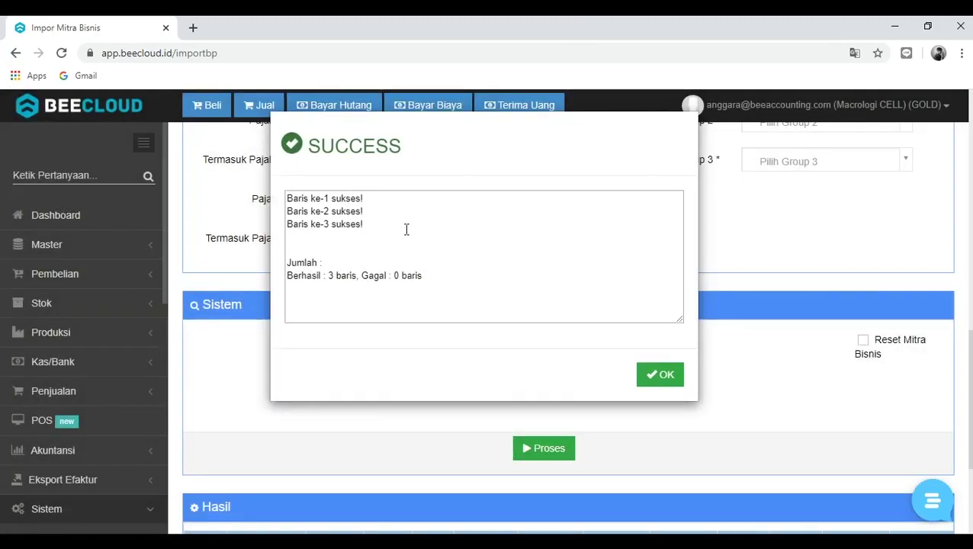
drag(289, 275, 423, 275)
click(386, 277)
click(341, 276)
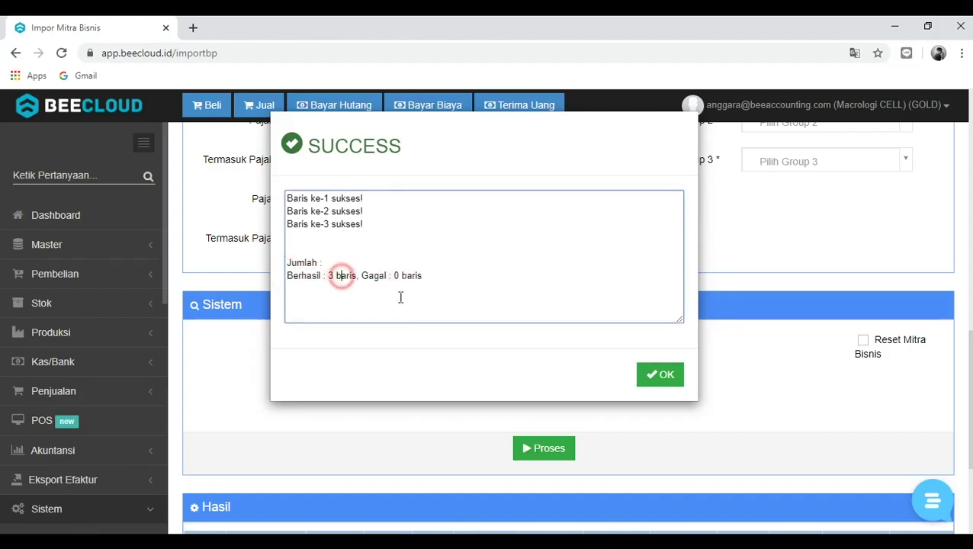
click(646, 373)
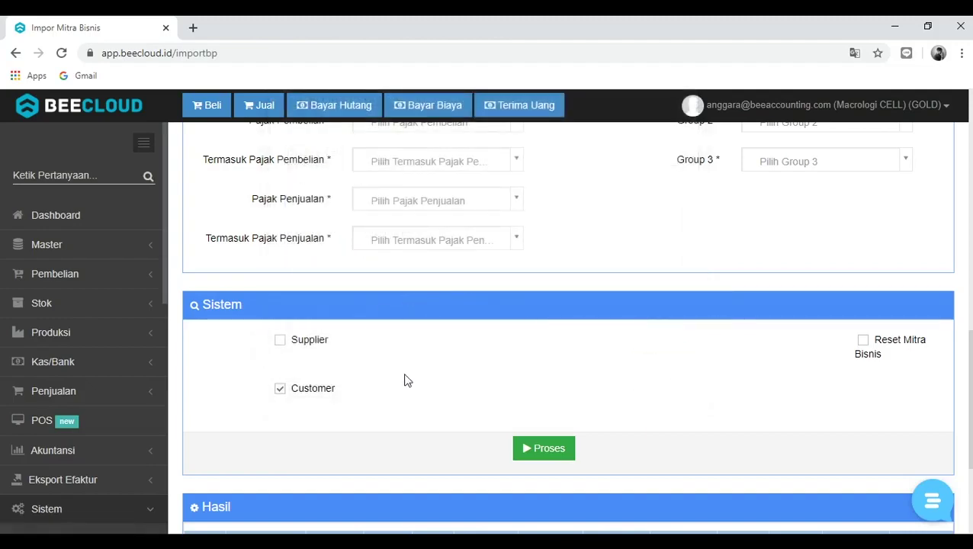
Open the Mitra Bisnis master list to check the imported business partners.
scroll(434, 371, up, 10)
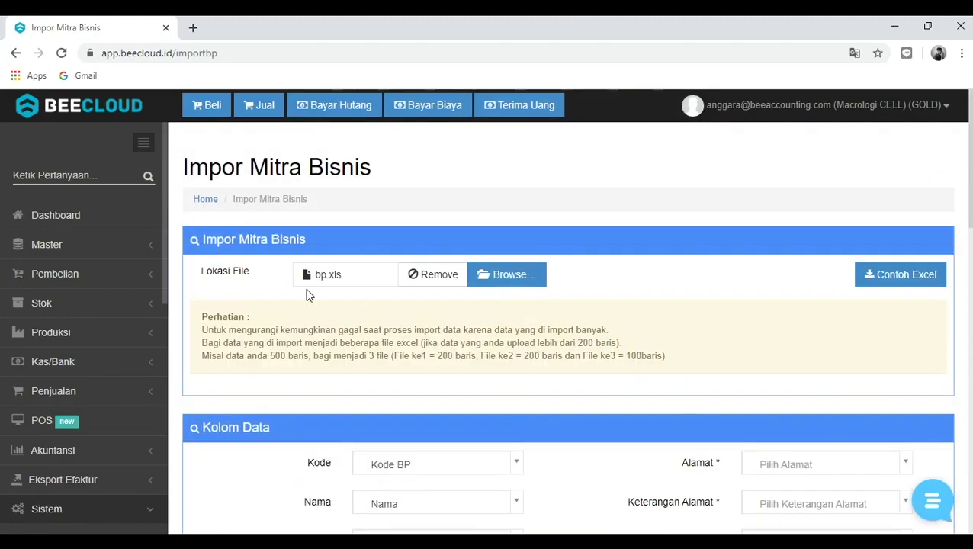
click(103, 248)
scroll(103, 252, down, 2)
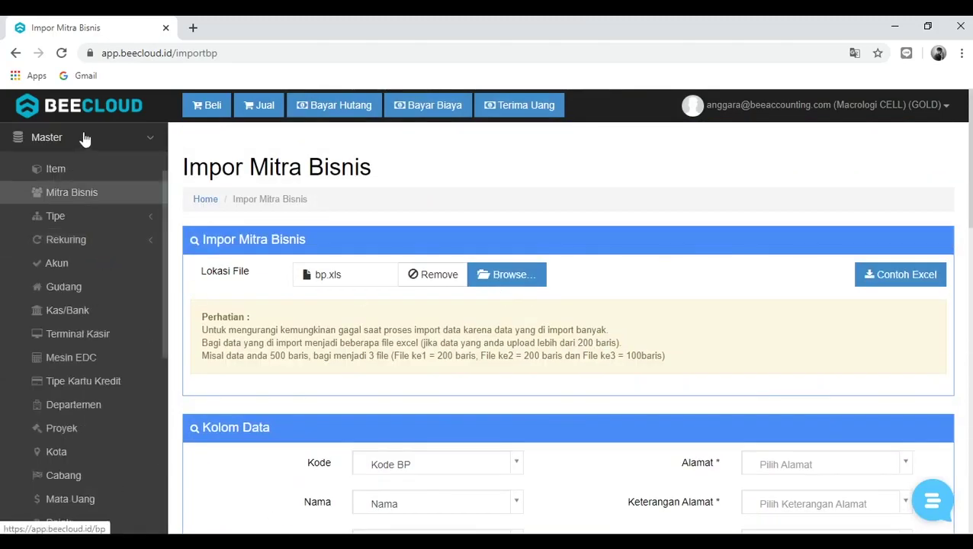
click(88, 192)
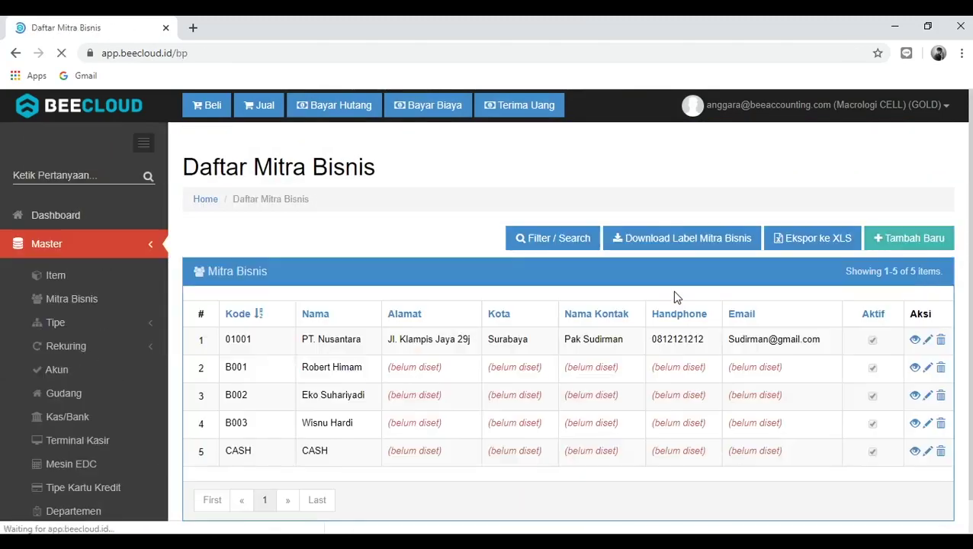